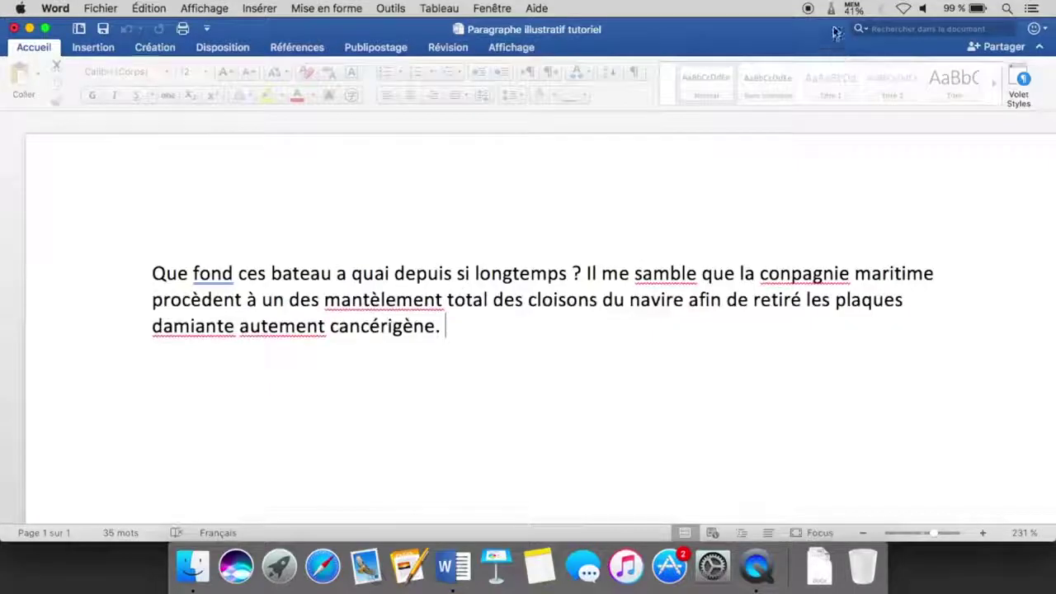
# - Run Antidote's Correcteur on the Word paragraph and display the suggested correction for "bateau"
pyautogui.click(831, 9)
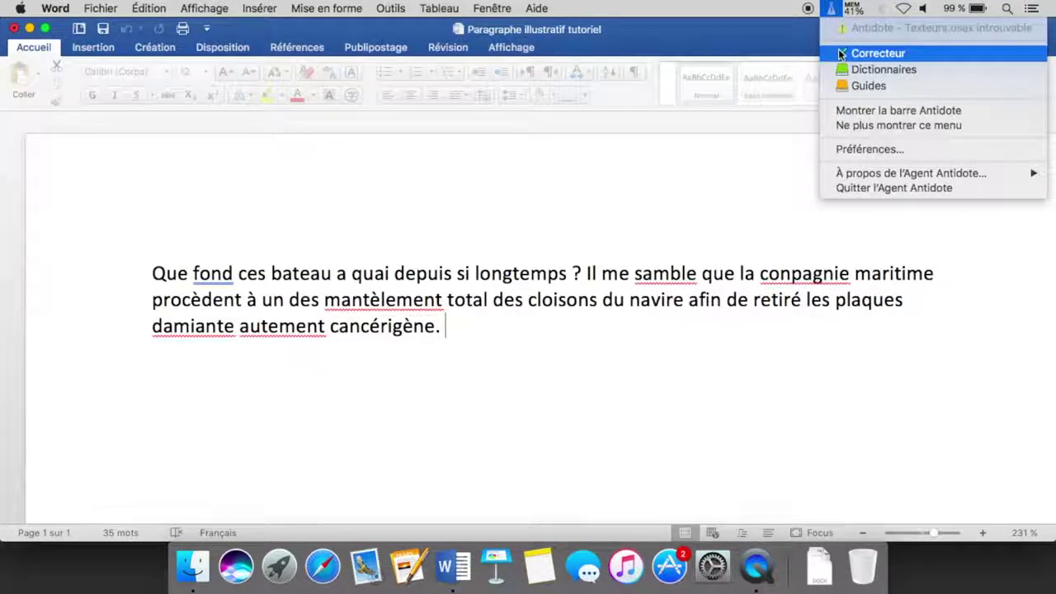
pyautogui.click(838, 51)
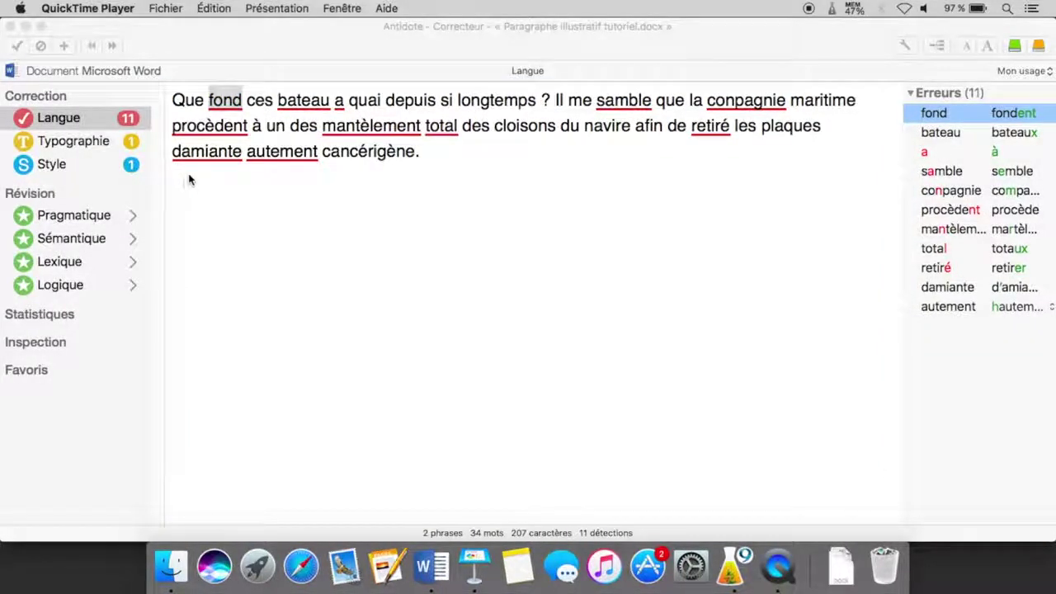
pyautogui.click(287, 105)
pyautogui.moveTo(288, 106)
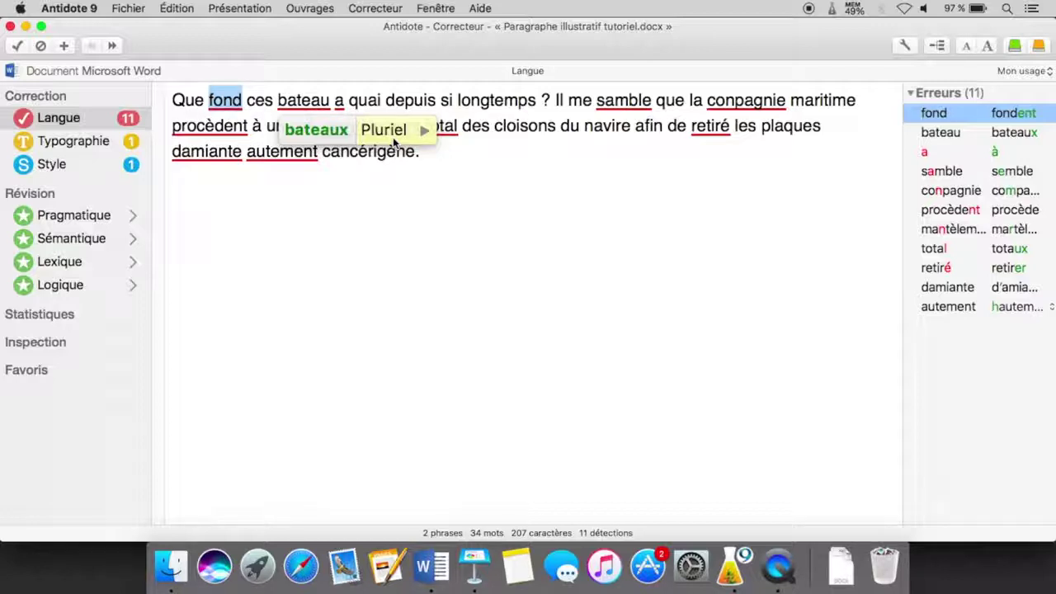
# - View the explanation for the flagged "a", consult its a/à article in the Guides, and close the Guides window
pyautogui.moveTo(340, 106)
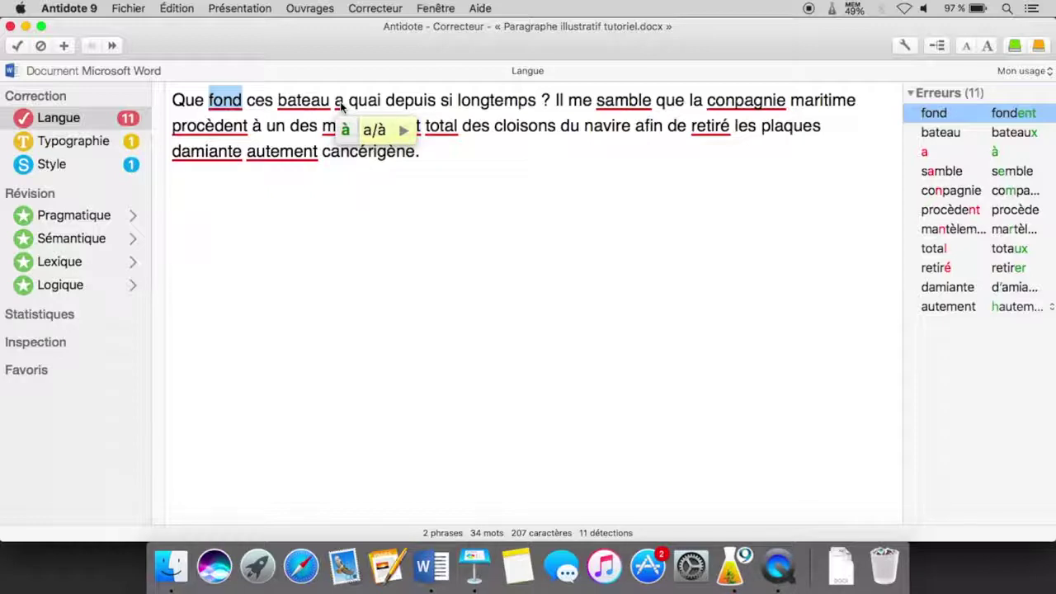
pyautogui.click(372, 132)
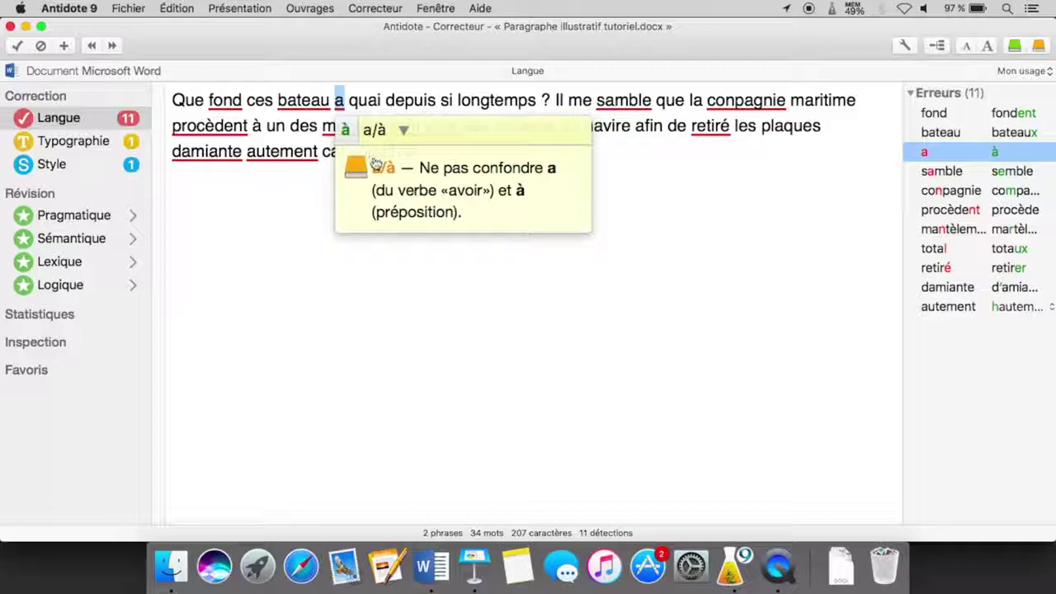
pyautogui.click(375, 171)
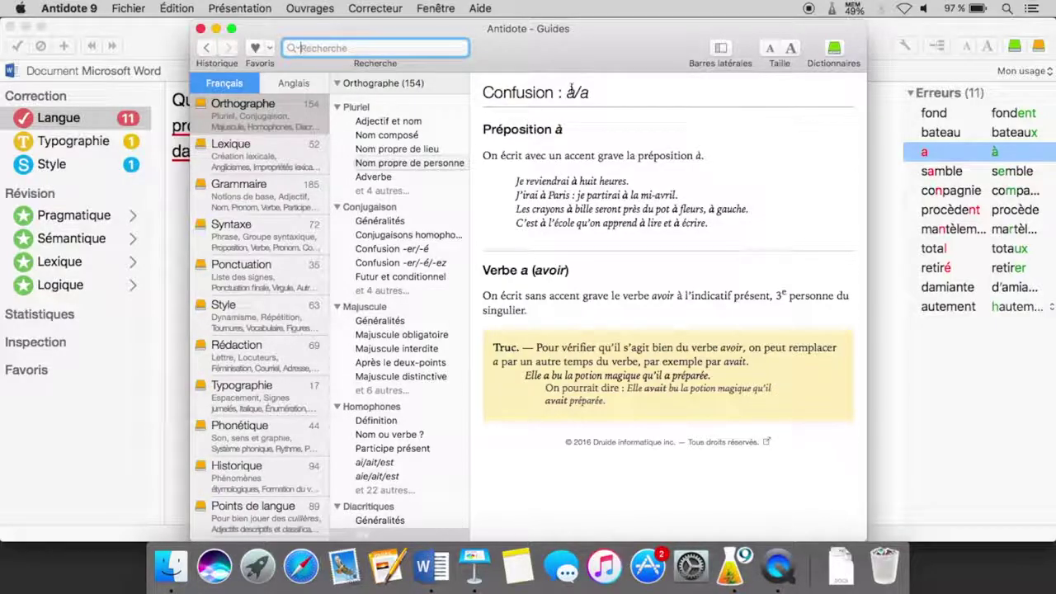
pyautogui.press('super+w')
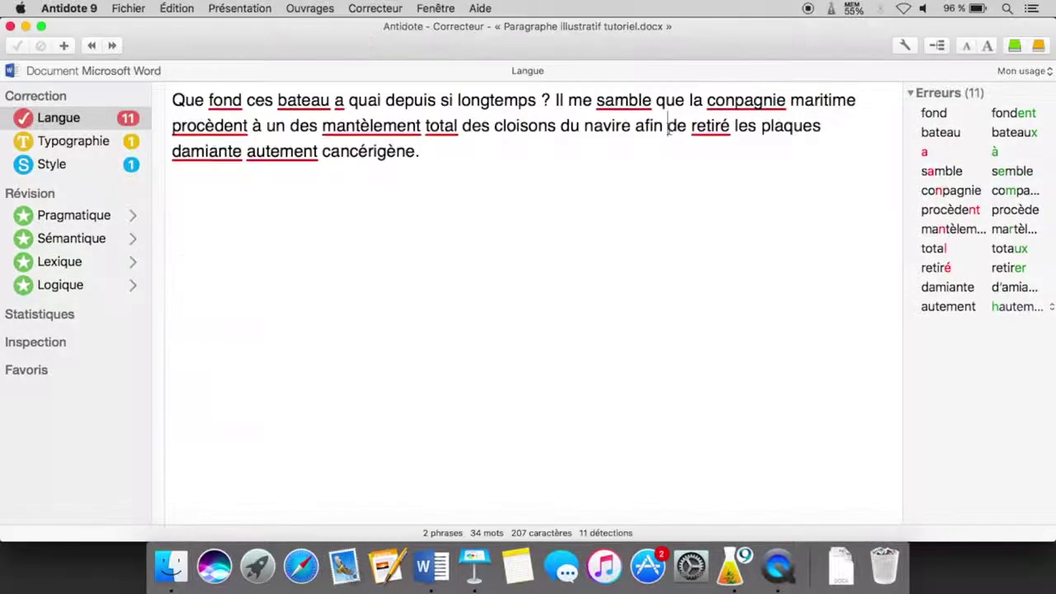
# - Delete the space between "afin" and "de" and expand the spelling explanation for the joined word
pyautogui.press('BackSpace')
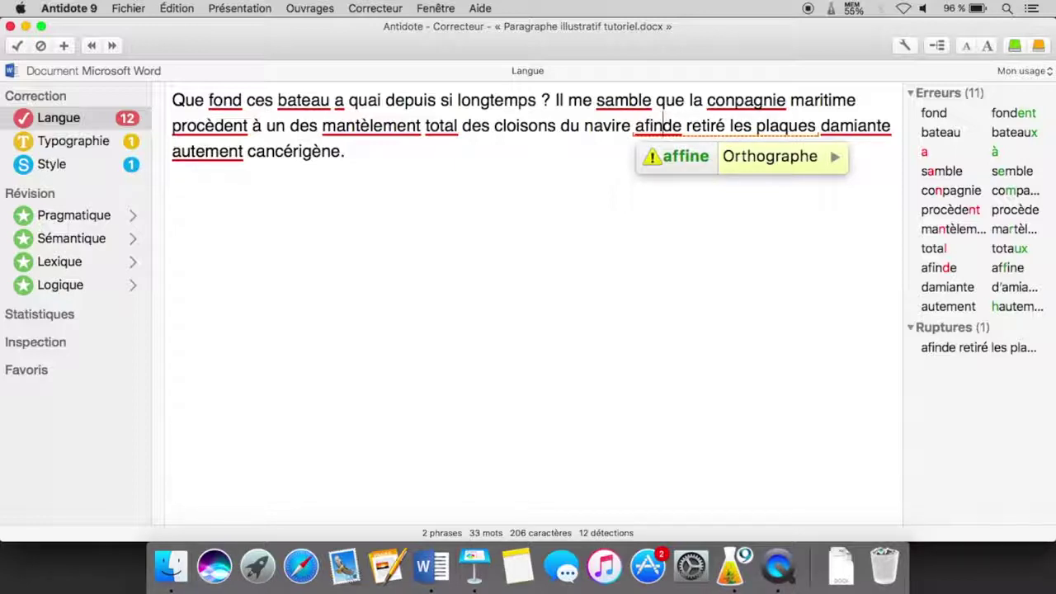
pyautogui.click(728, 159)
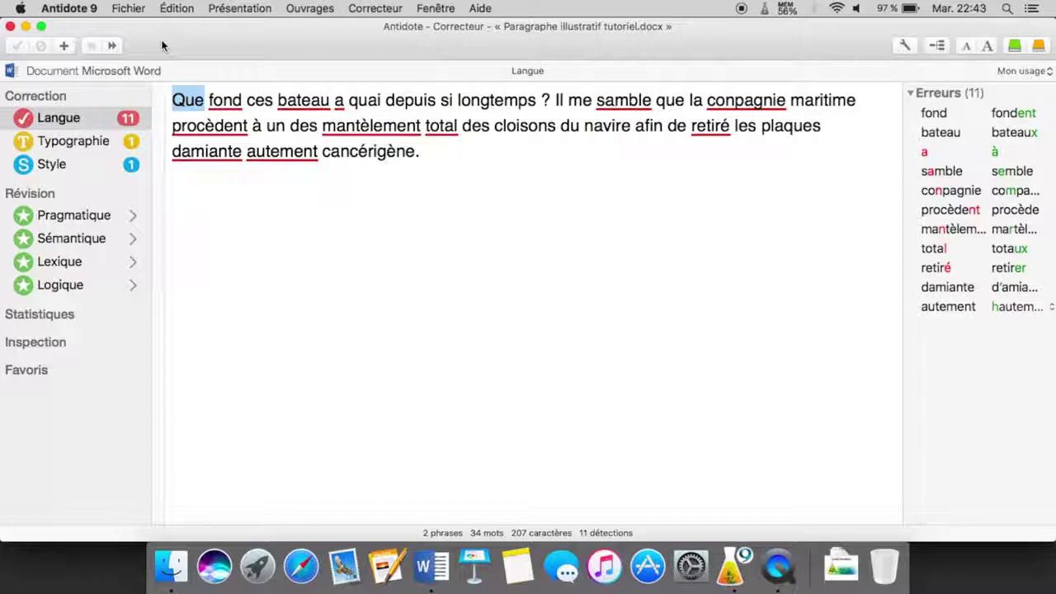
# - Correct "damiante" to "d'amiante" and bring up the correction options for "autement"
pyautogui.click(205, 151)
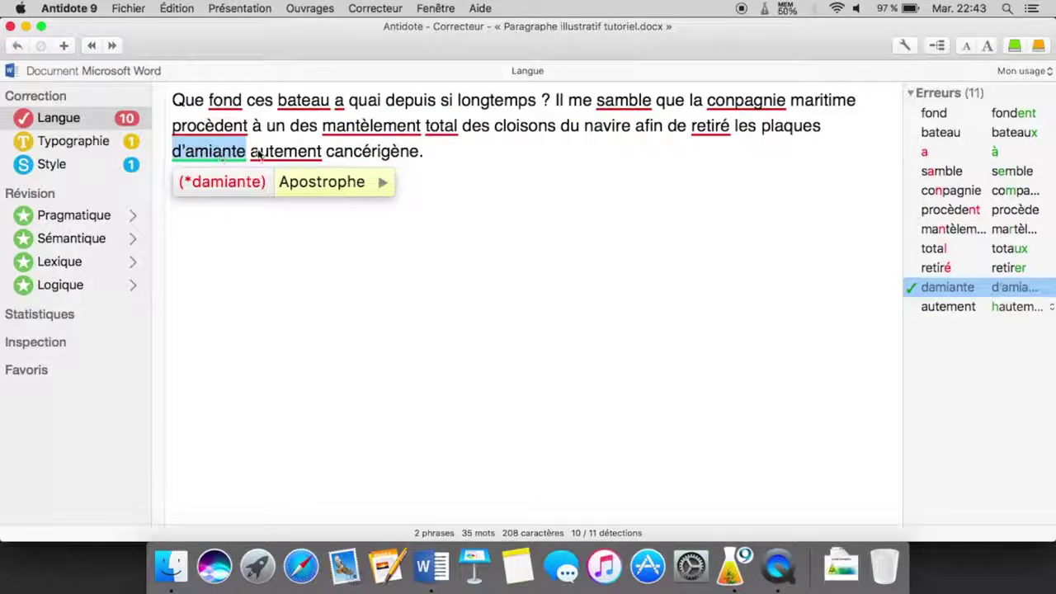
pyautogui.moveTo(283, 160)
pyautogui.rightClick(283, 161)
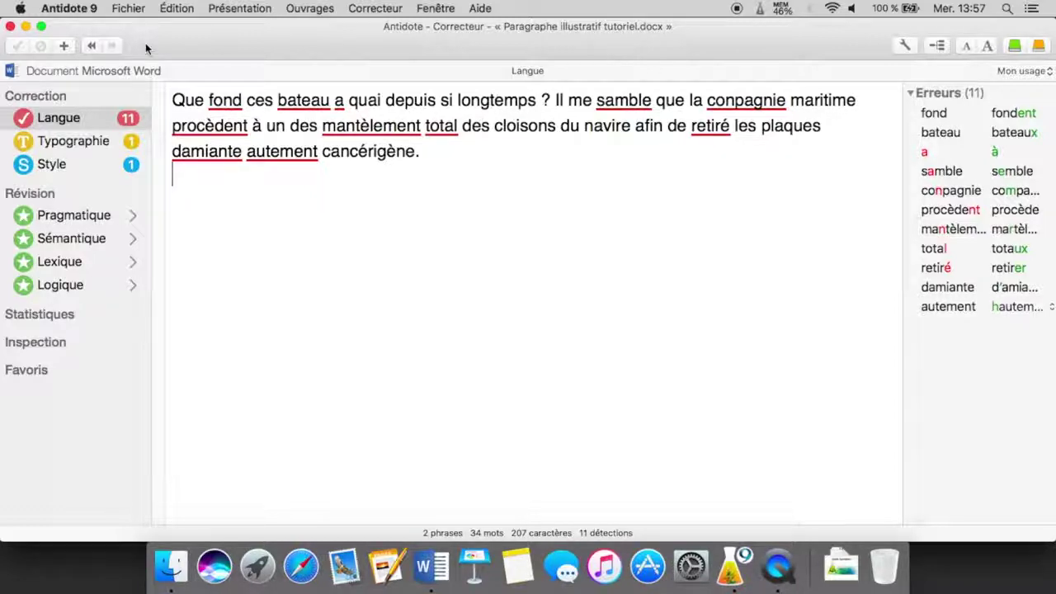
# - Examine the options available for the flagged word "bateau", and request the Nature et fonction of "conpagnie"
pyautogui.rightClick(292, 100)
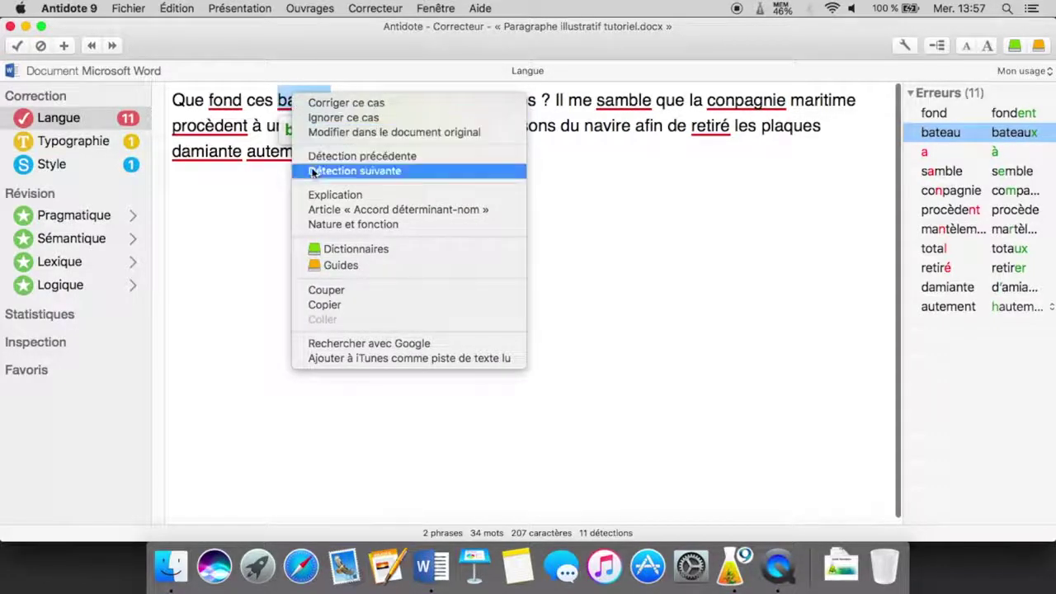
pyautogui.press('Escape')
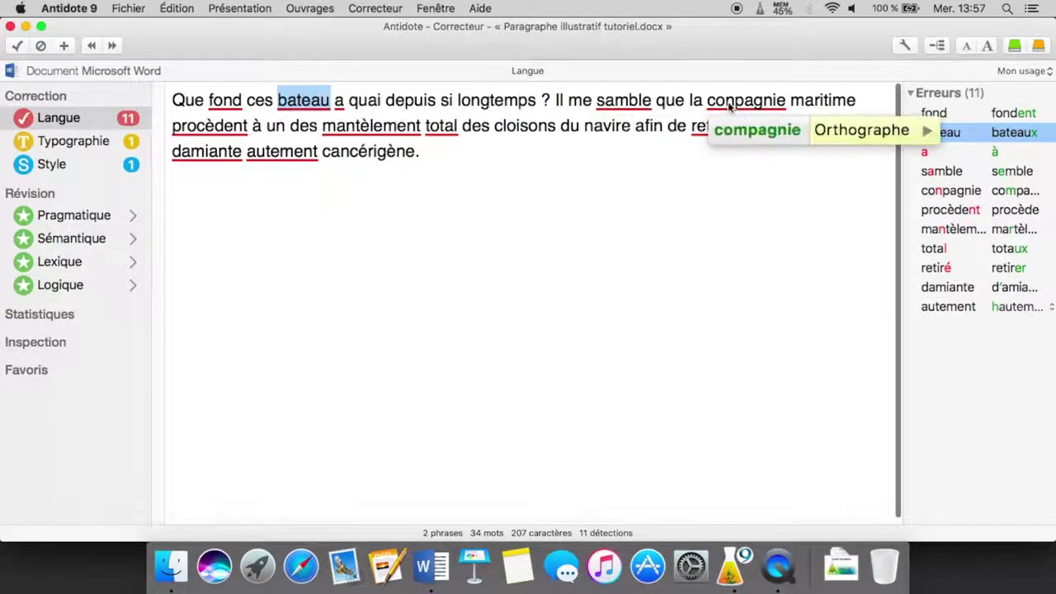
pyautogui.rightClick(724, 104)
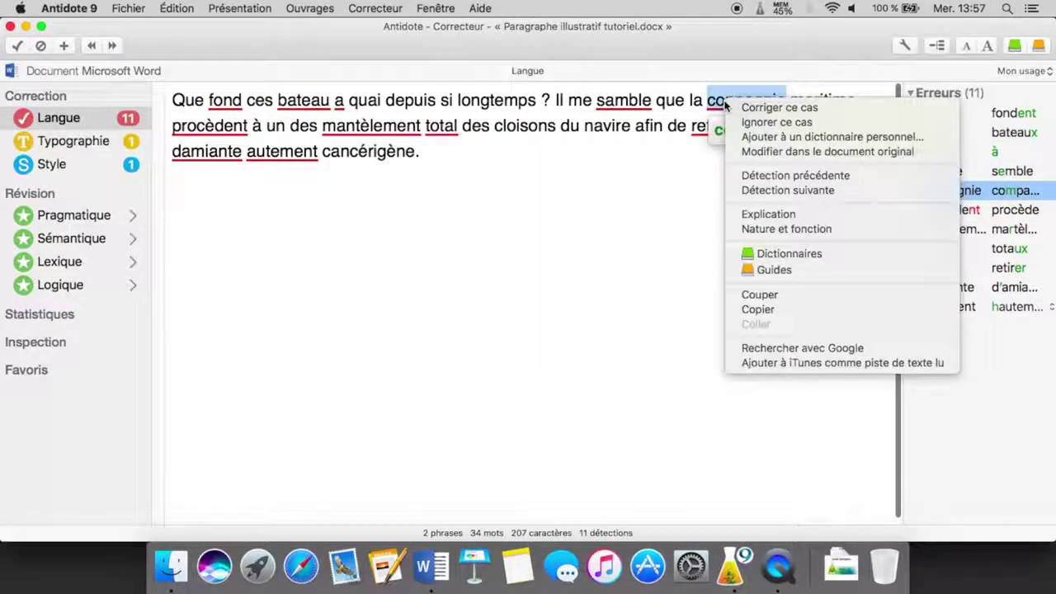
pyautogui.click(749, 229)
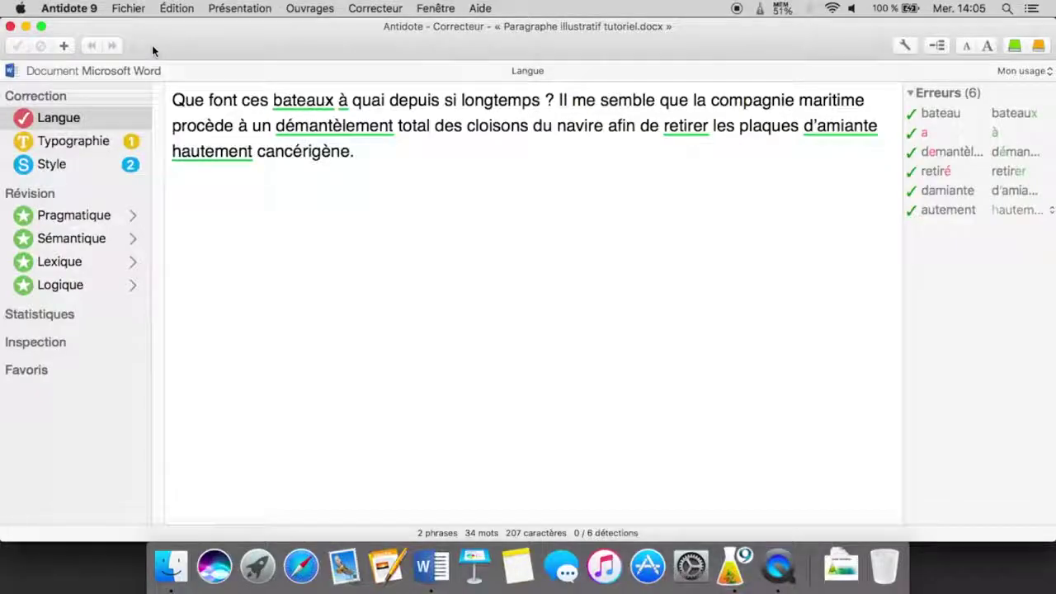
# - Close the Correcteur window and switch to Antidote 9
pyautogui.click(12, 27)
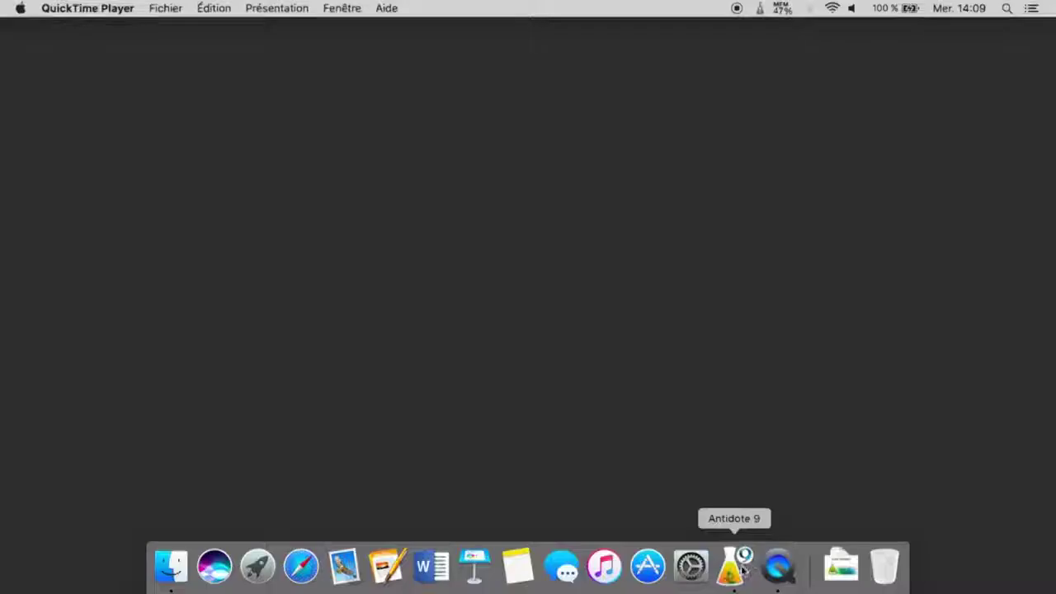
pyautogui.click(734, 570)
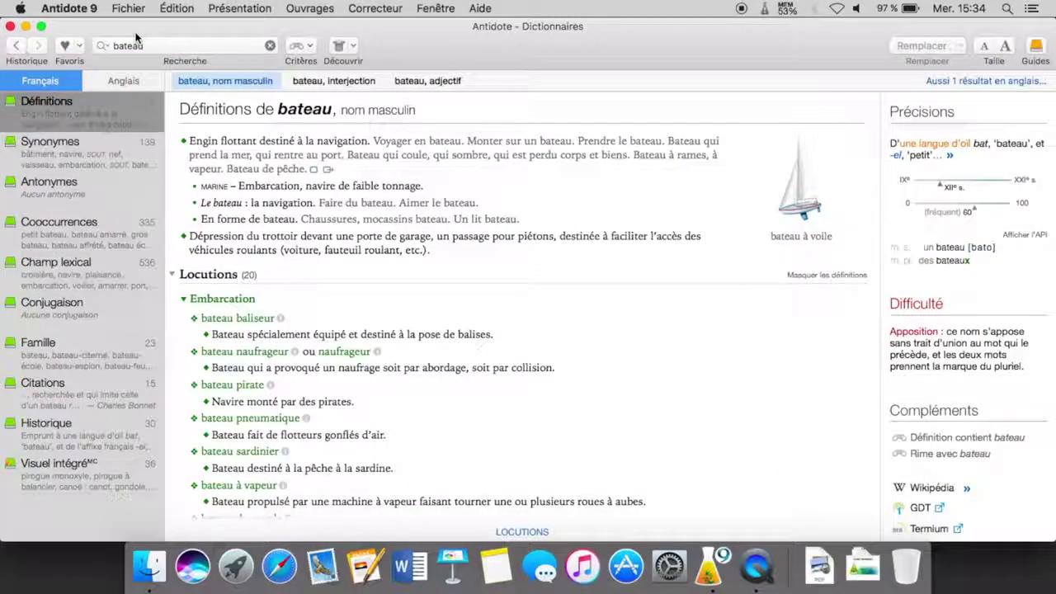
# - In the dictionary entry for "bateau", consult the locution "bateau baliseur", the synonyms, the antonyms and the cooccurrences
pyautogui.click(226, 322)
pyautogui.click(80, 162)
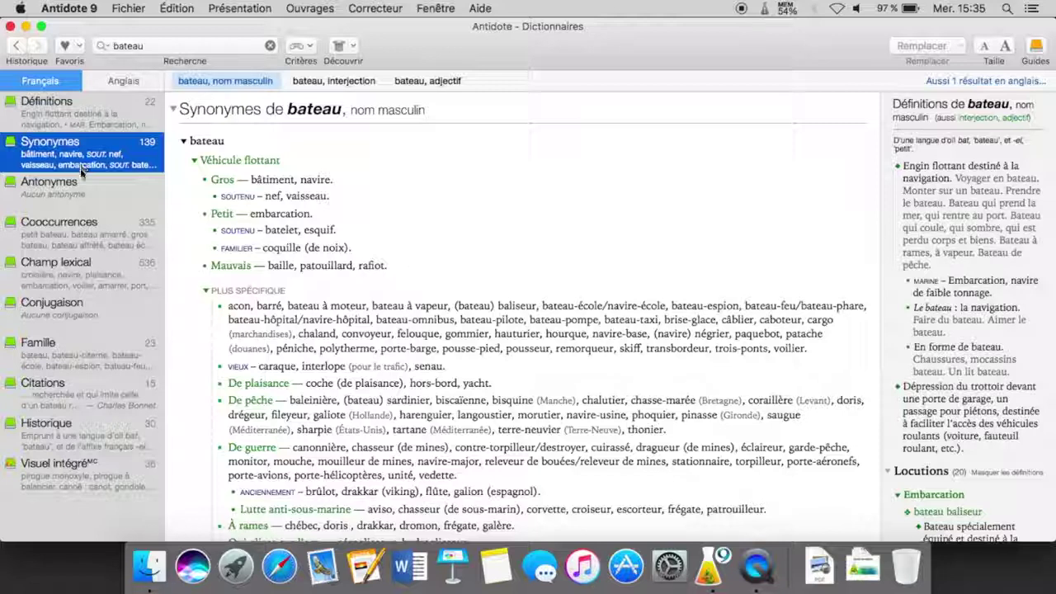
pyautogui.click(80, 185)
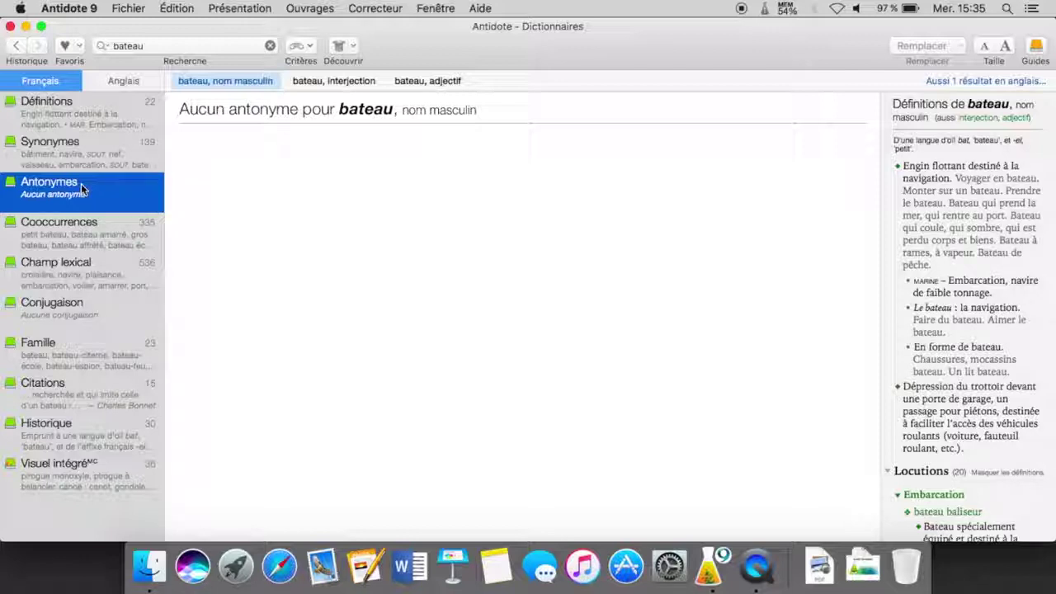
pyautogui.click(75, 241)
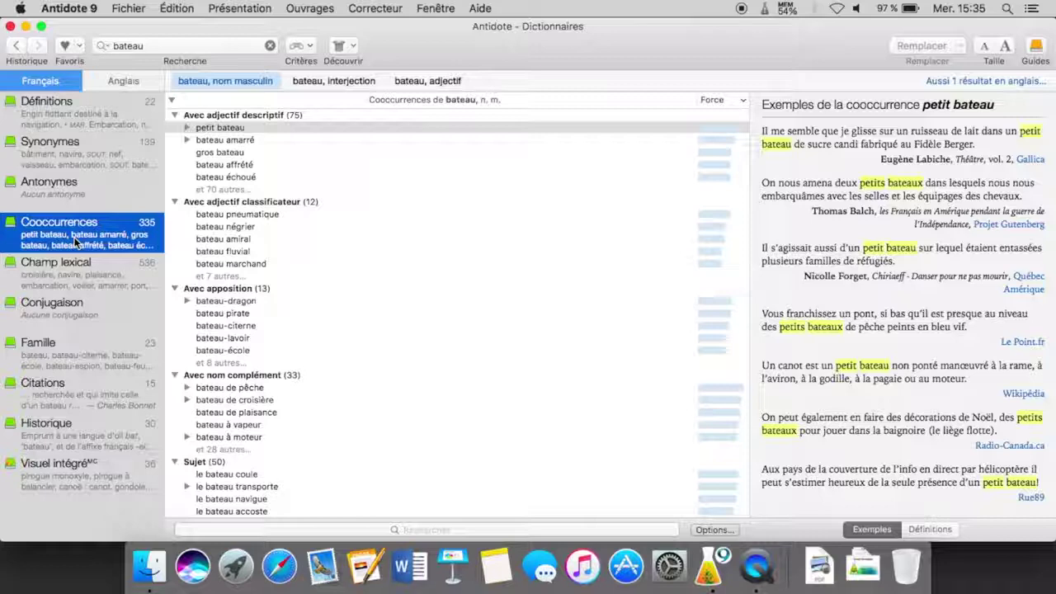
# - Enlarge the word cloud of the Champl lexical of "bateau", explore "amarrer" from it, and return to "bateau"
pyautogui.click(74, 262)
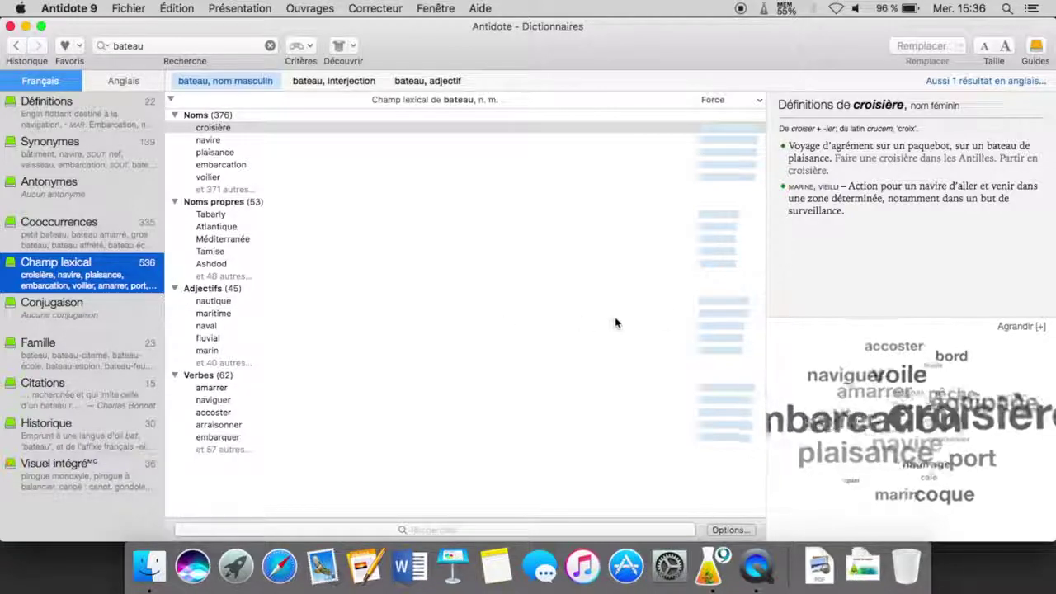
pyautogui.click(1007, 326)
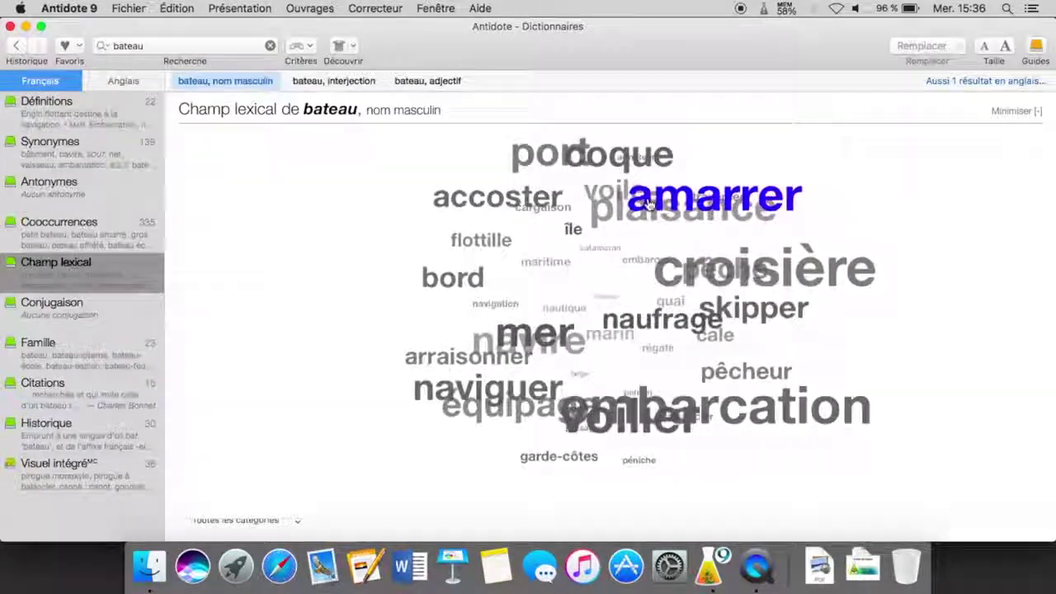
pyautogui.click(650, 205)
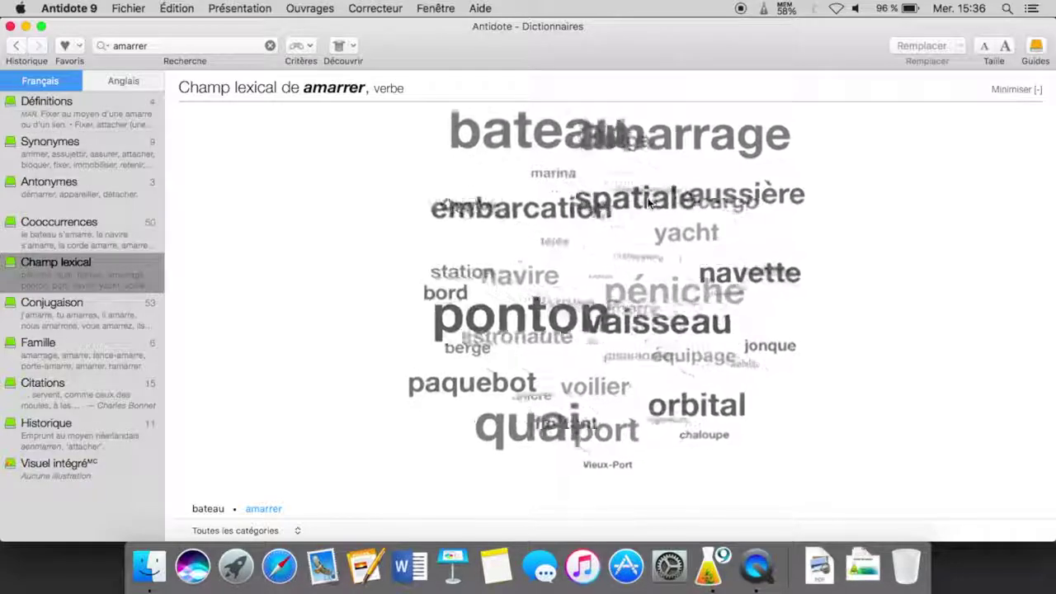
pyautogui.click(15, 47)
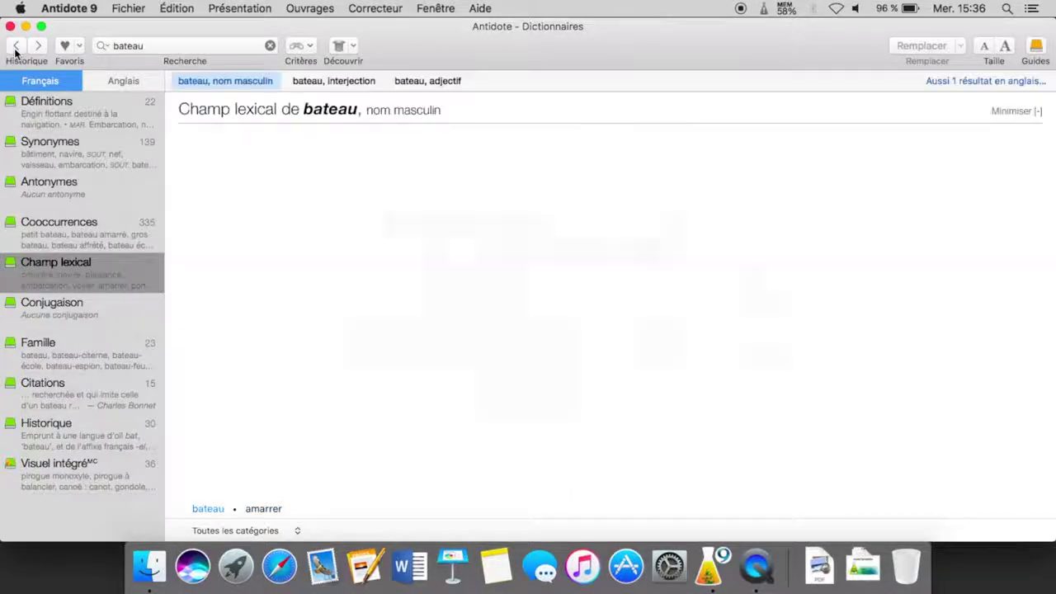
# - Consult the Cooccurrences, Conjugaison, Famille, Citations, Historique and Visuel intégré sections for "bateau"
pyautogui.click(66, 224)
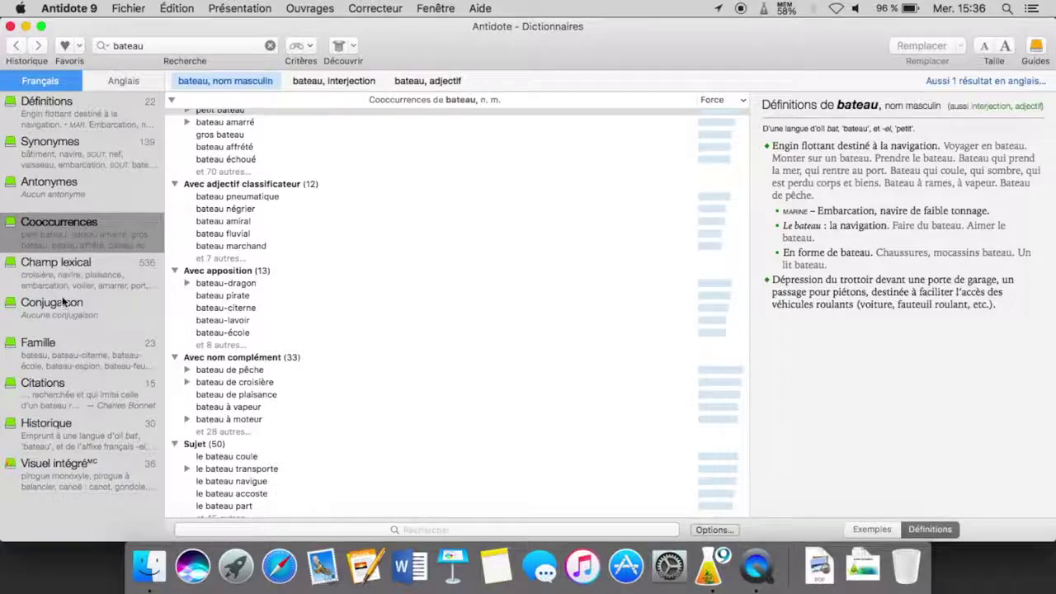
pyautogui.click(65, 322)
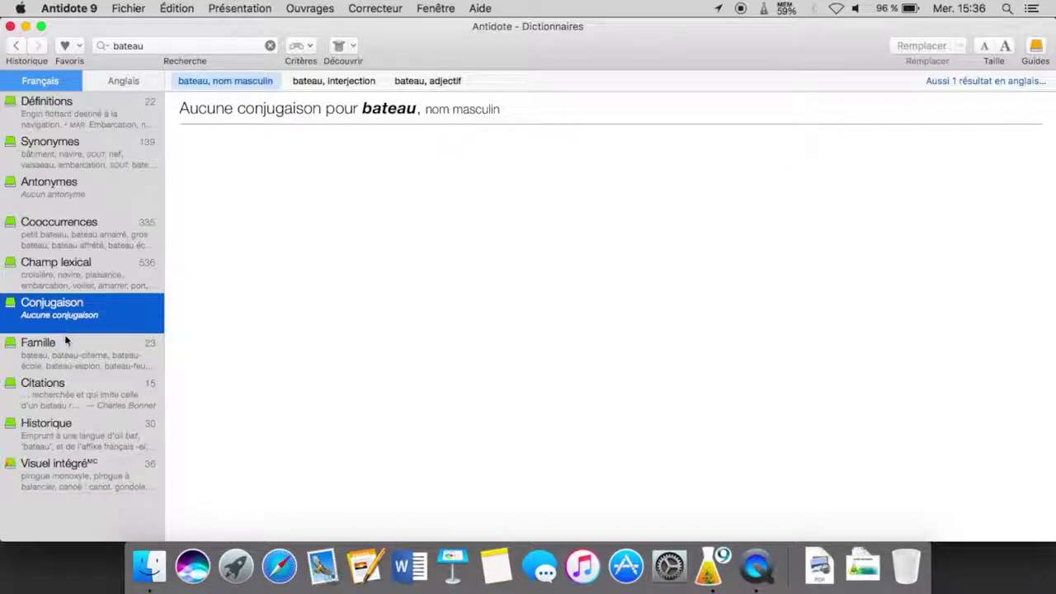
pyautogui.click(66, 348)
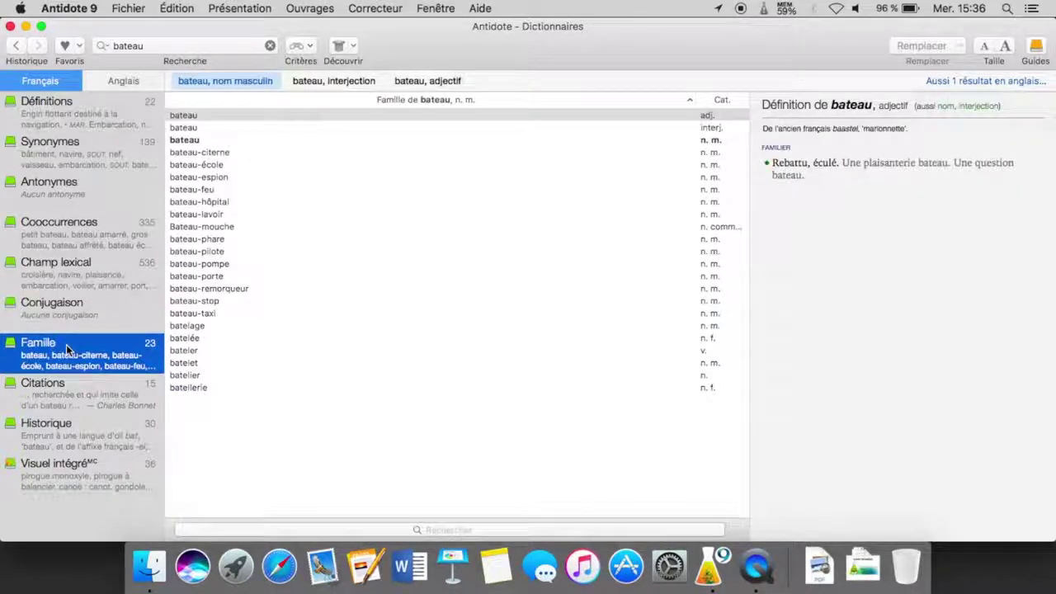
pyautogui.click(66, 389)
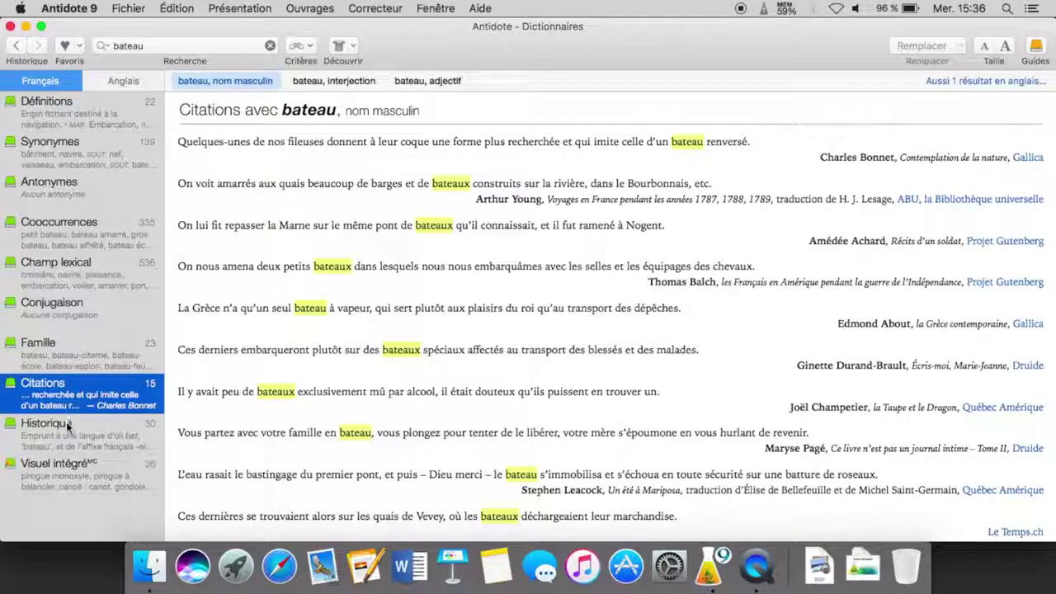
pyautogui.click(70, 426)
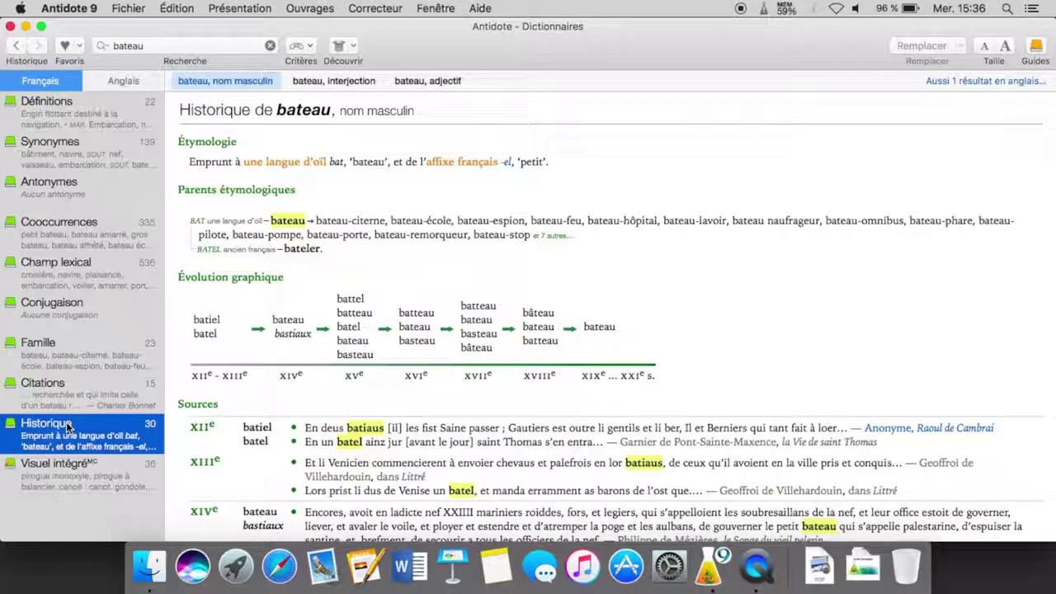
pyautogui.click(69, 465)
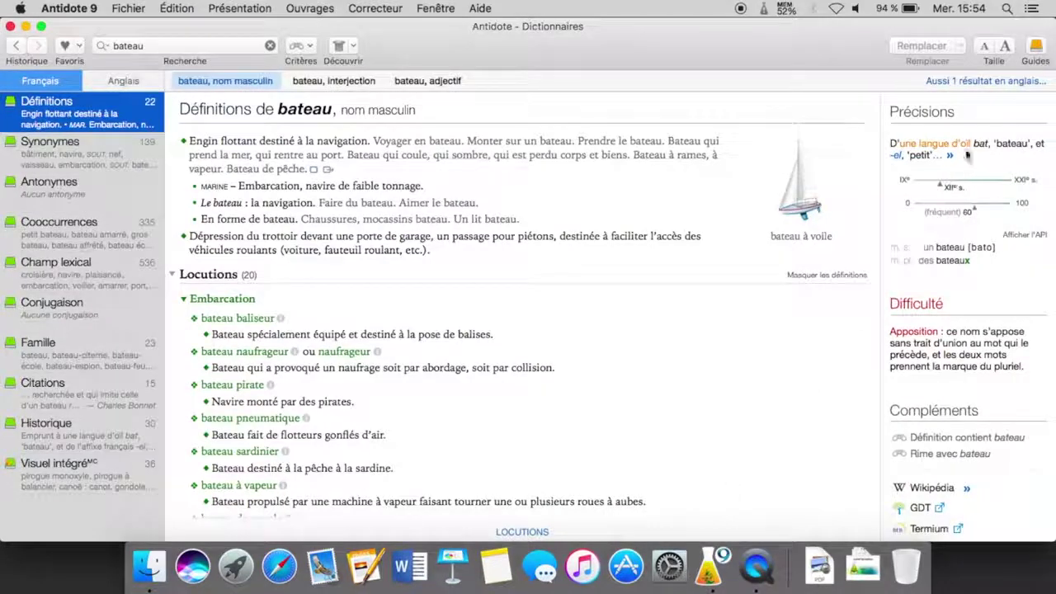
# - Open the Guides and consult the Lexique, Grammaire, Syntaxe and Ponctuation introductions
pyautogui.click(1037, 49)
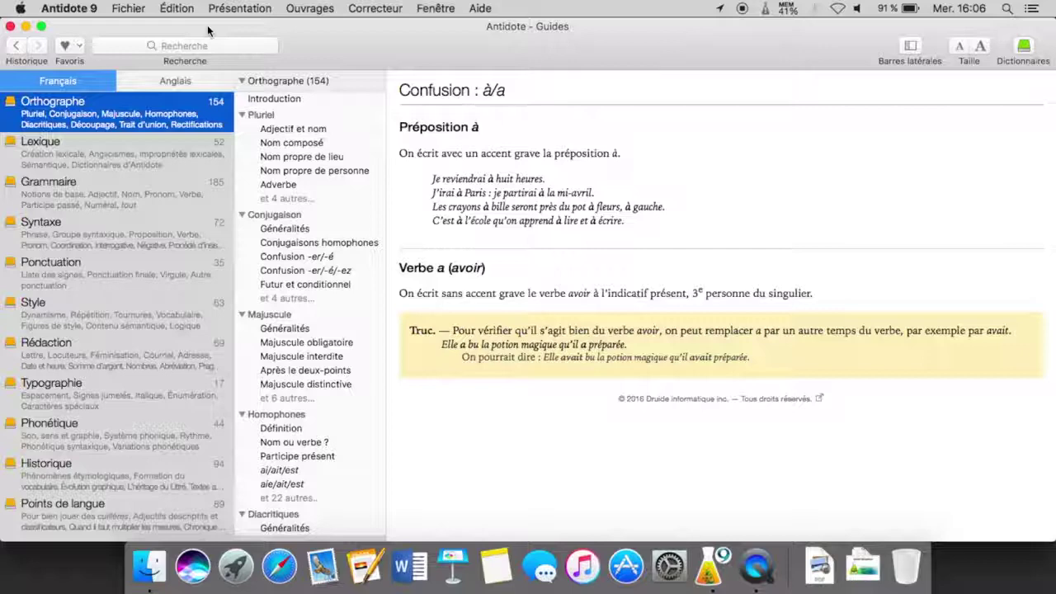
pyautogui.click(193, 142)
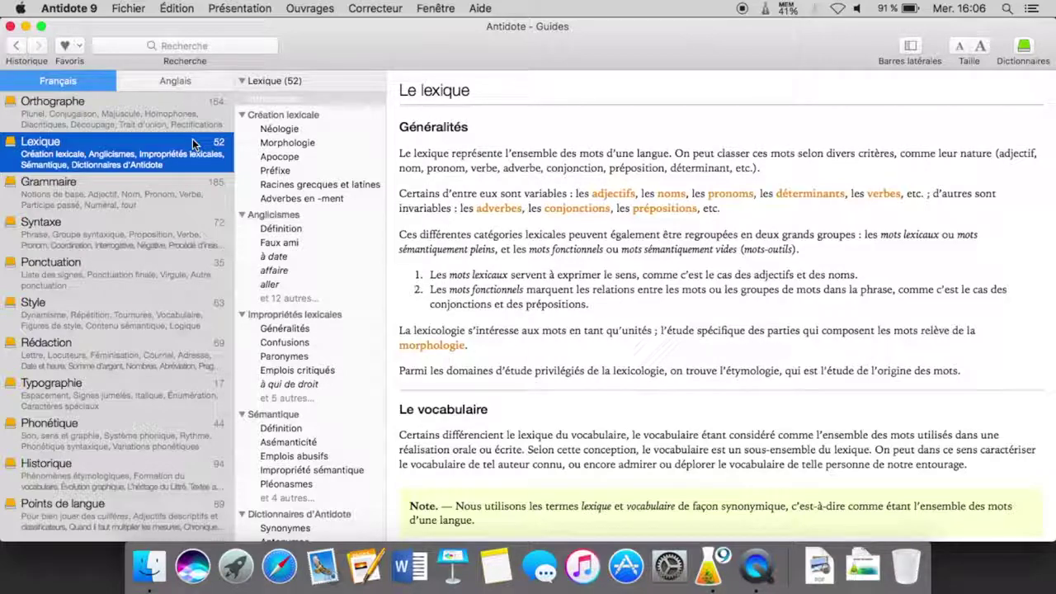
pyautogui.click(196, 183)
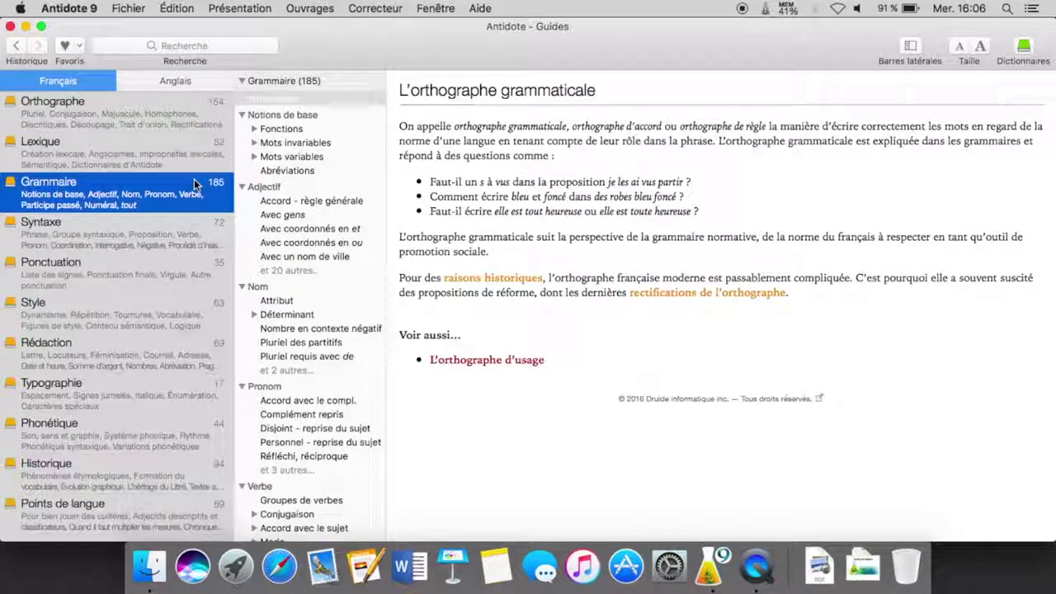
pyautogui.click(194, 222)
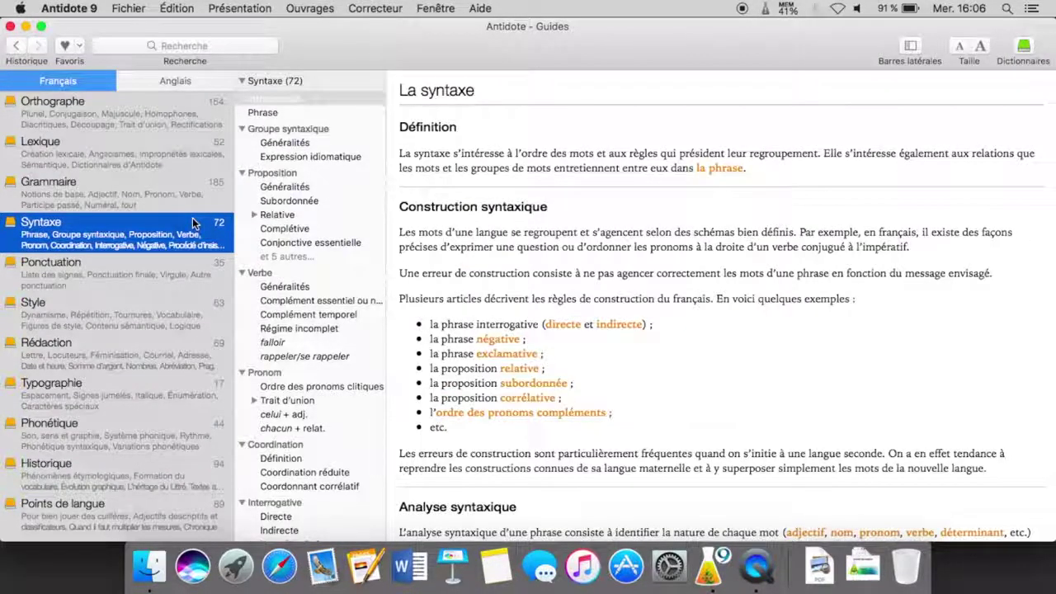
pyautogui.click(189, 264)
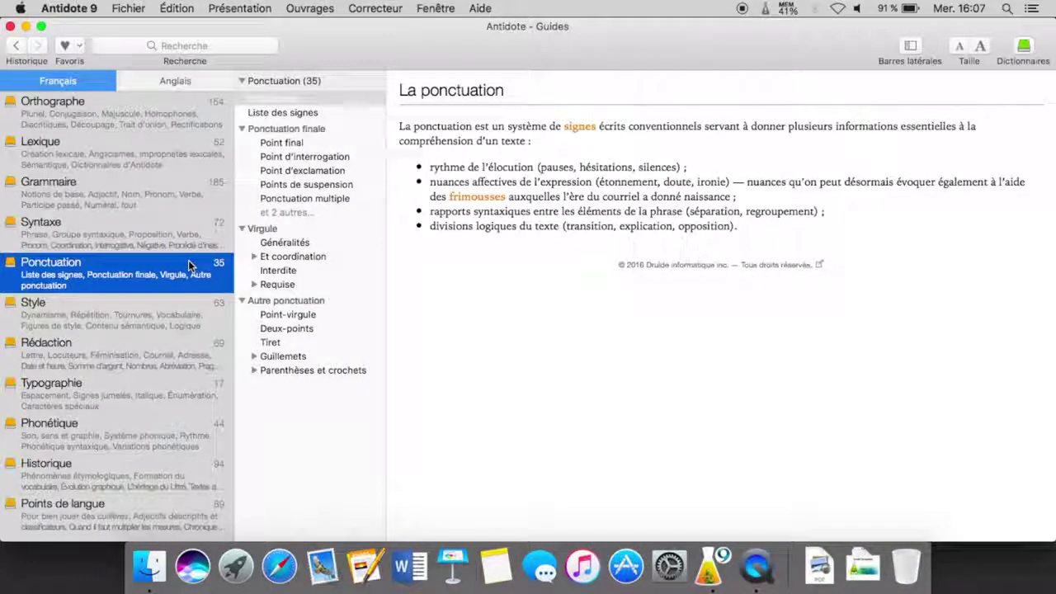
# - Consult the introductions of the Style, Rédaction, Typographie, Phonétique, Historique and Points de langue guides
pyautogui.click(187, 305)
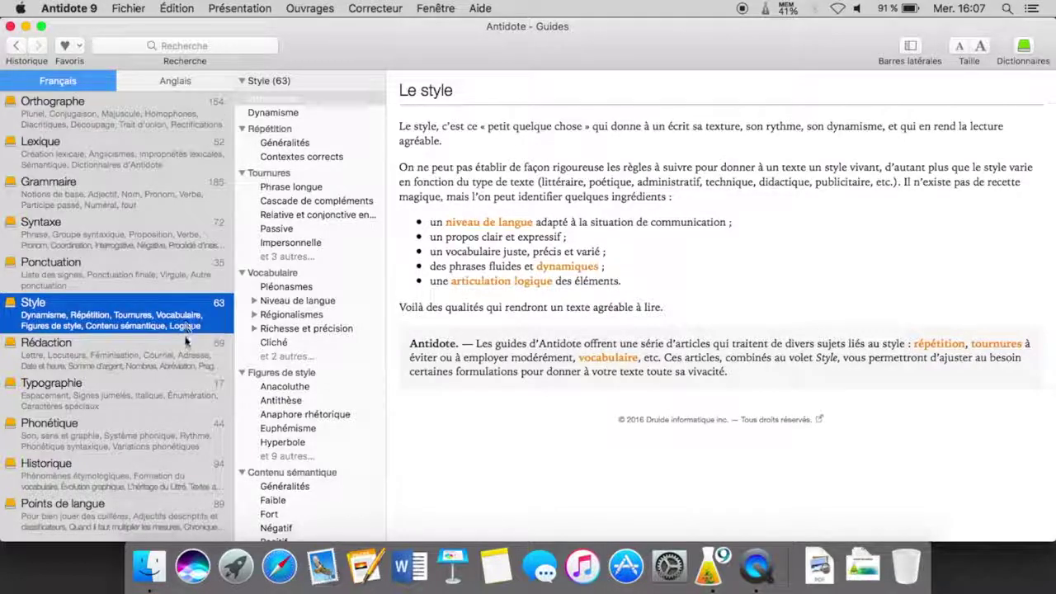
pyautogui.click(185, 341)
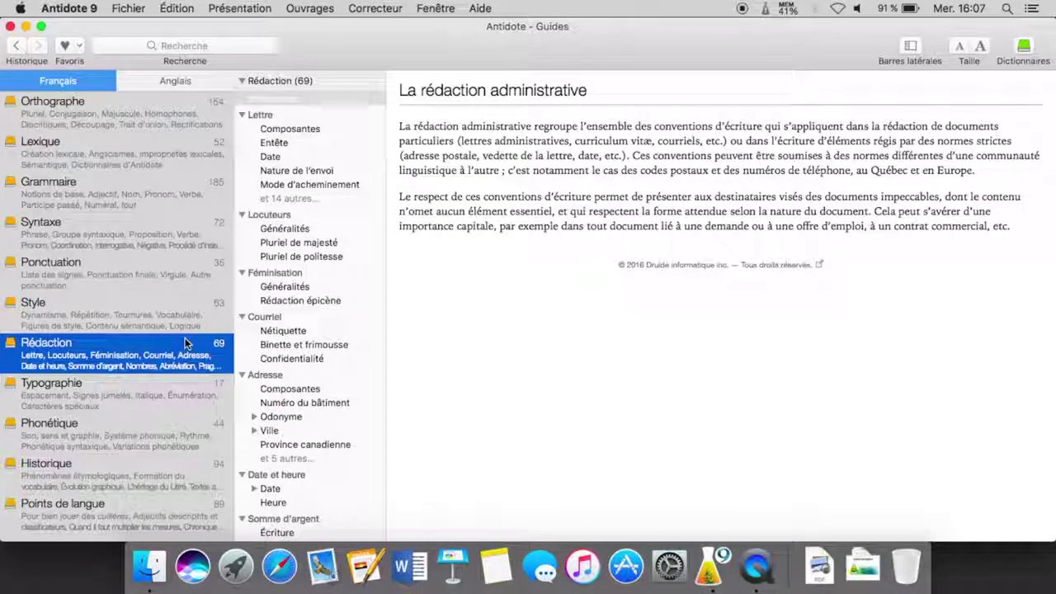
pyautogui.click(184, 384)
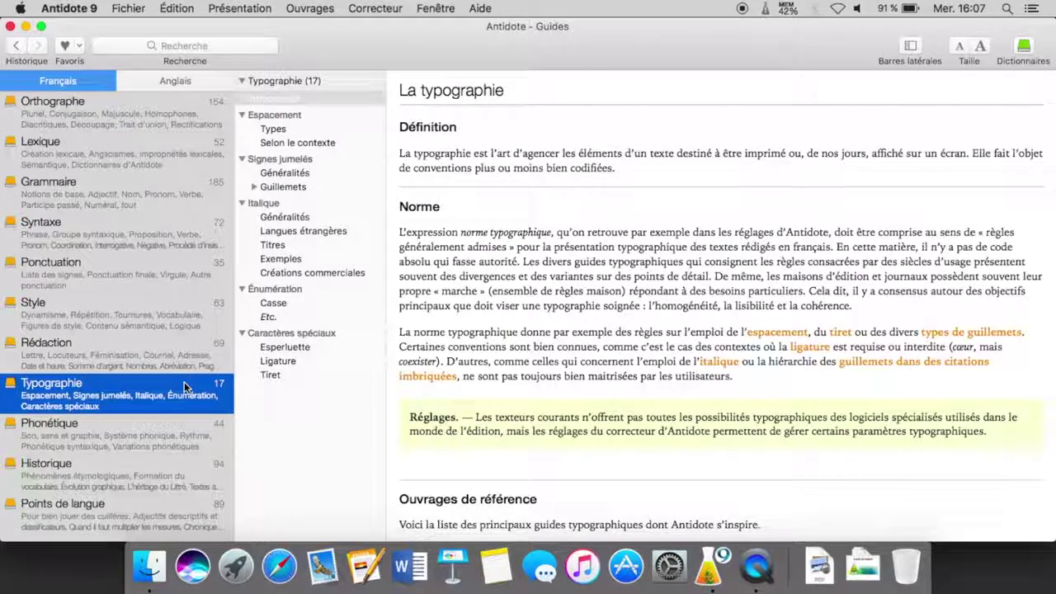
pyautogui.click(181, 422)
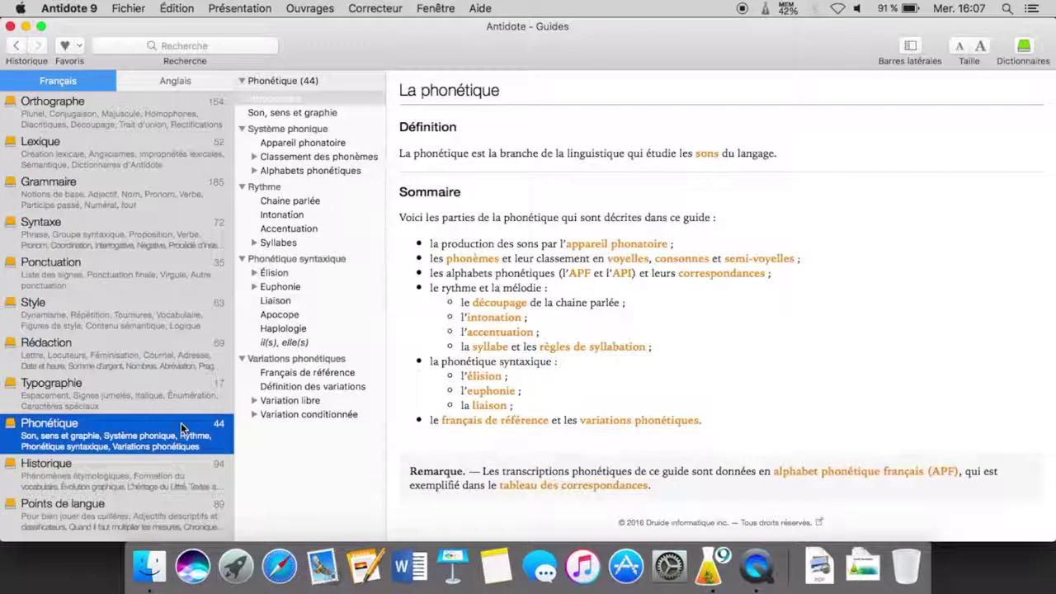
pyautogui.click(173, 469)
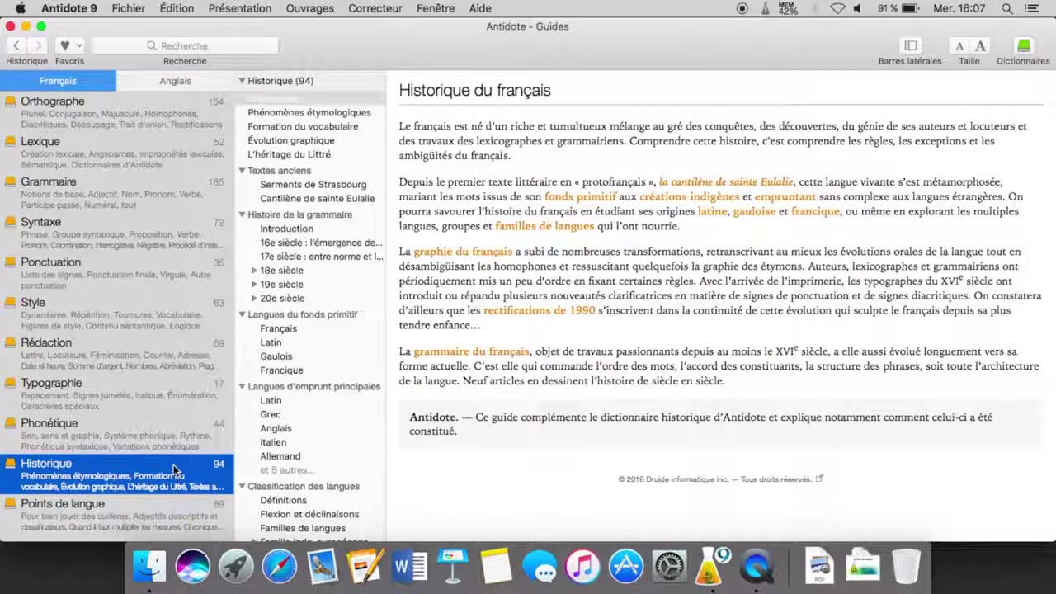
pyautogui.click(172, 505)
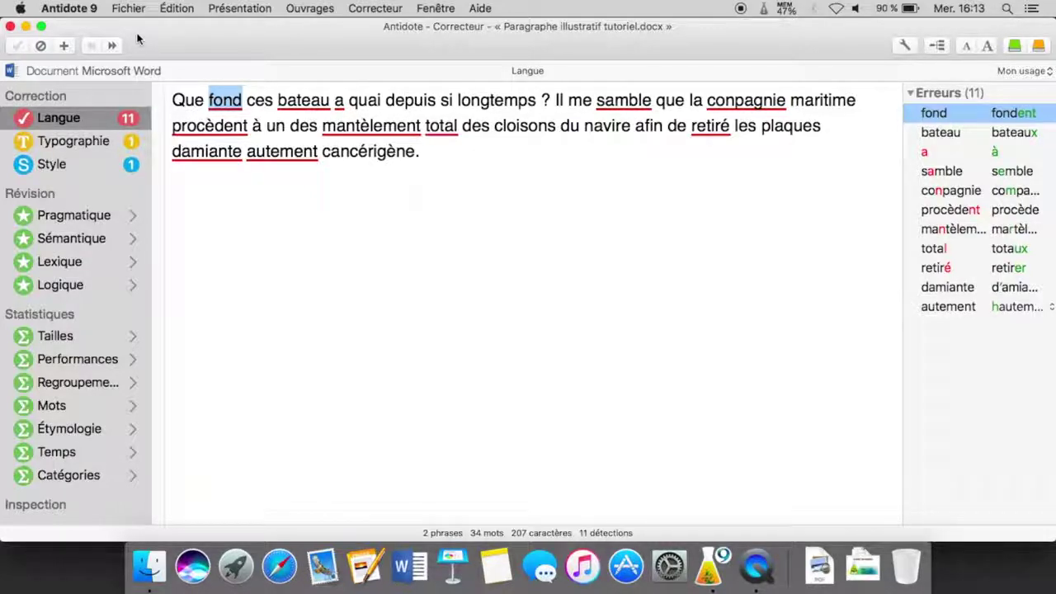
# - In the Correcteur, consult the paragraph's Performances statistics and the Regroupements of errors, filtered to the Syntaxe class
pyautogui.click(69, 359)
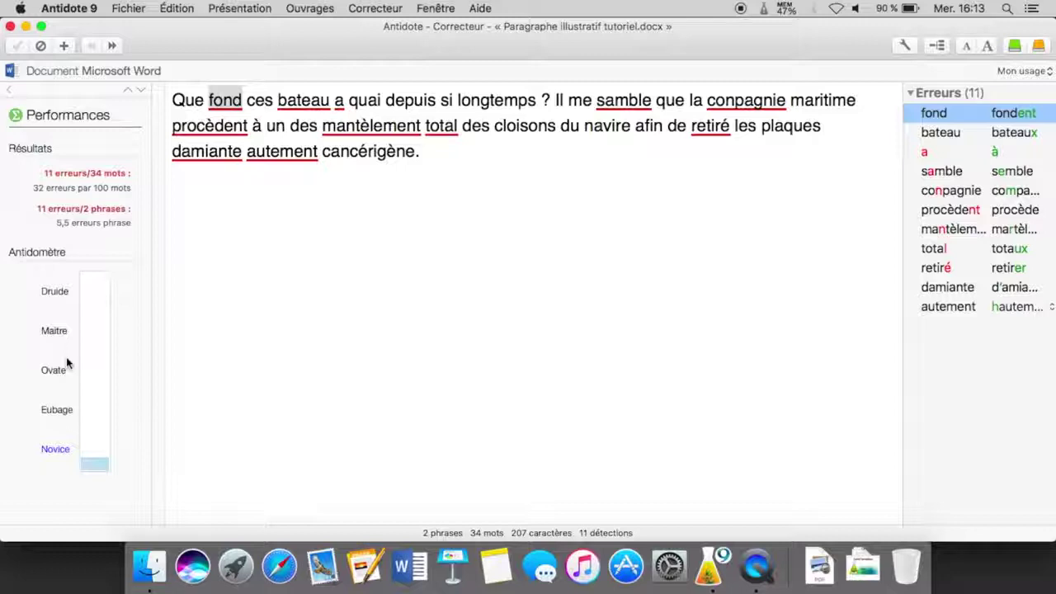
pyautogui.click(11, 93)
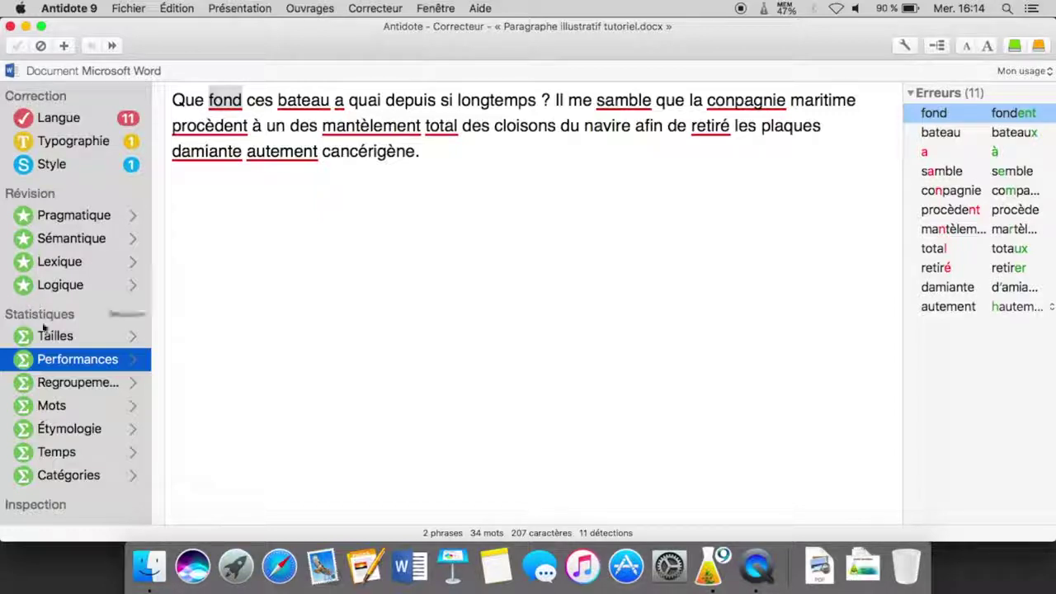
pyautogui.click(51, 381)
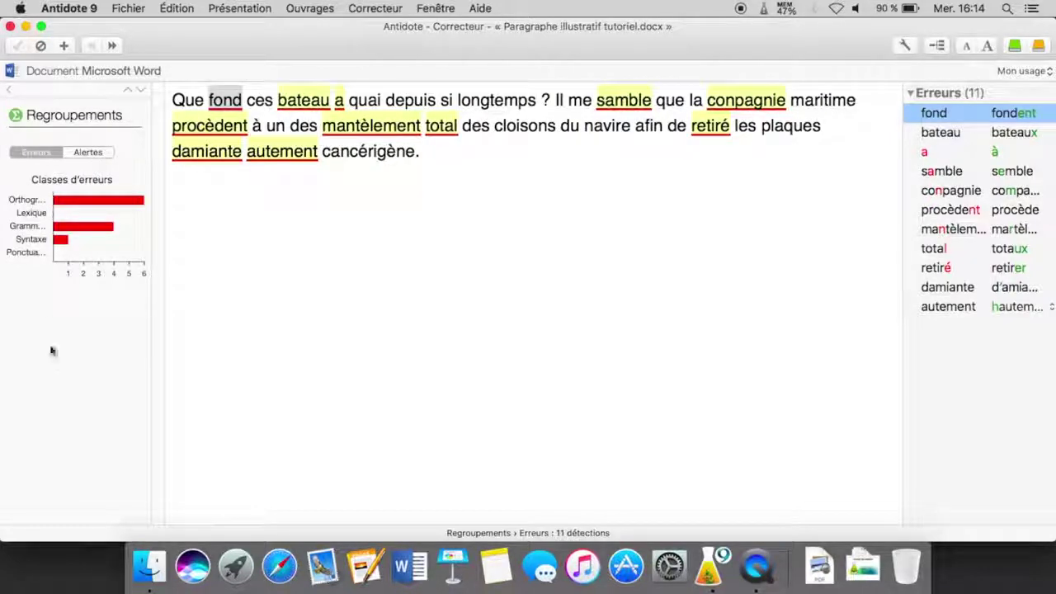
pyautogui.click(33, 238)
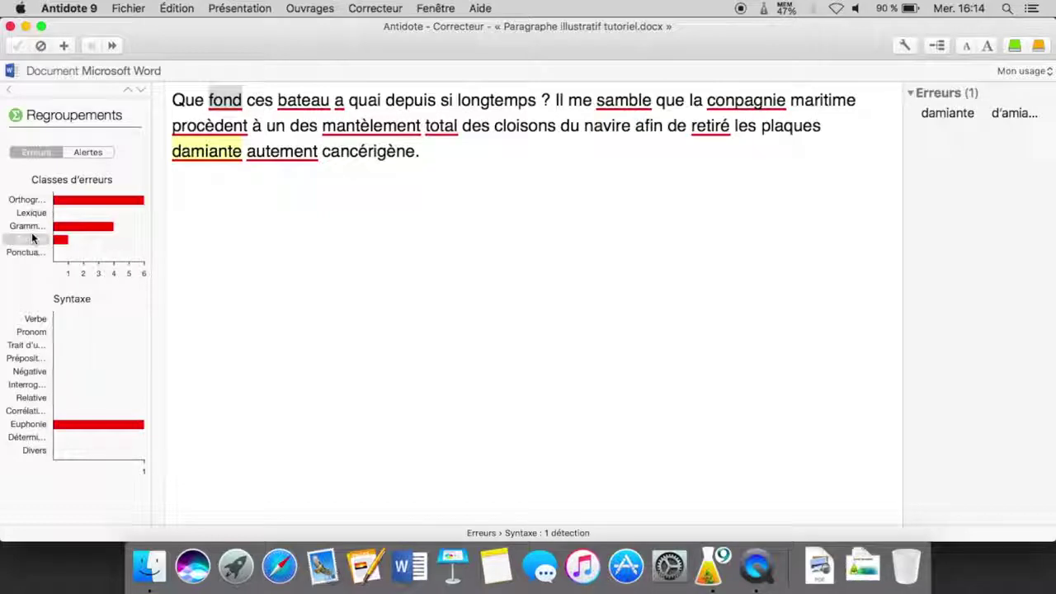